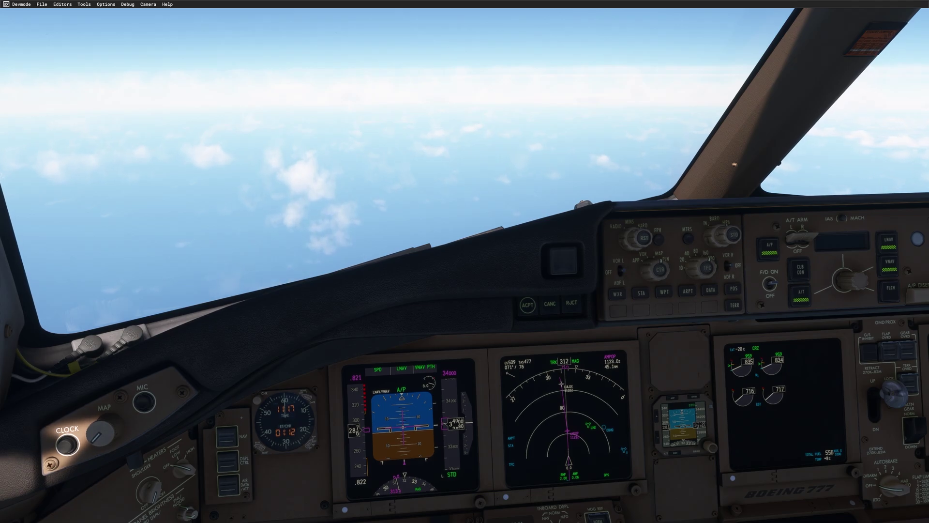
# - Examine the captain's flight displays and bring up the active economy cruise page on the captain's CDU
pyautogui.hotkey('alt', '1')
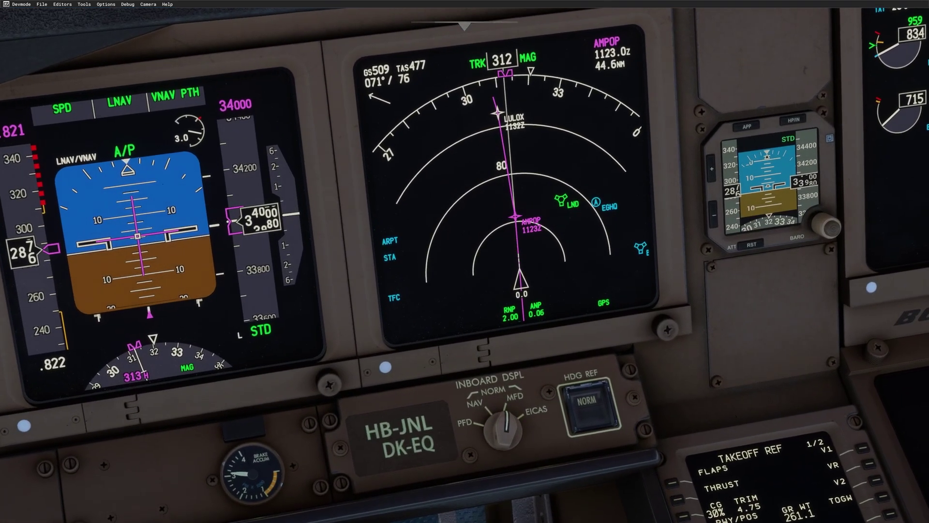
pyautogui.hotkey('alt', '2')
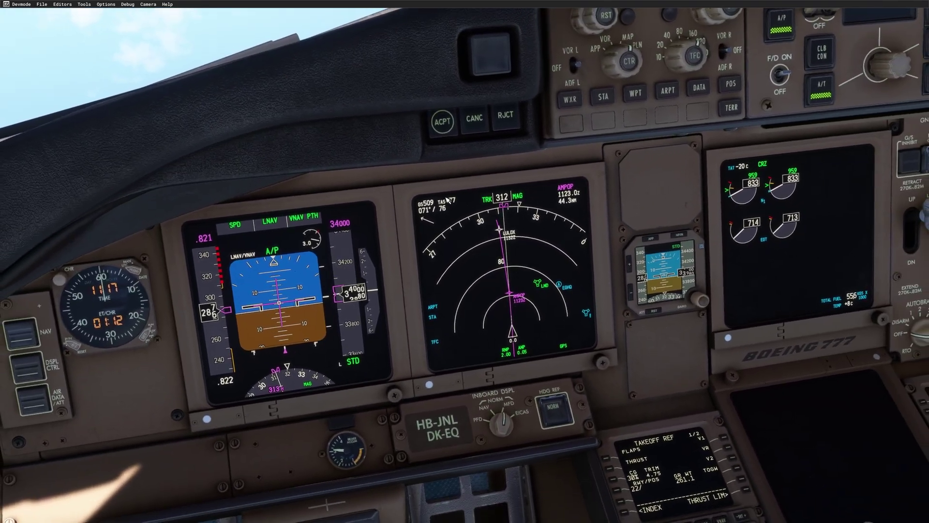
pyautogui.hotkey('alt', '3')
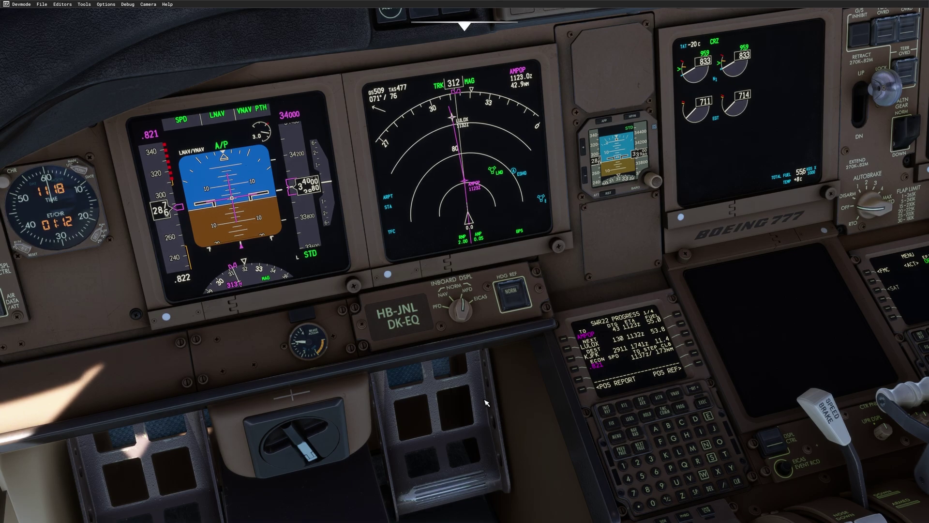
pyautogui.hotkey('alt', '1')
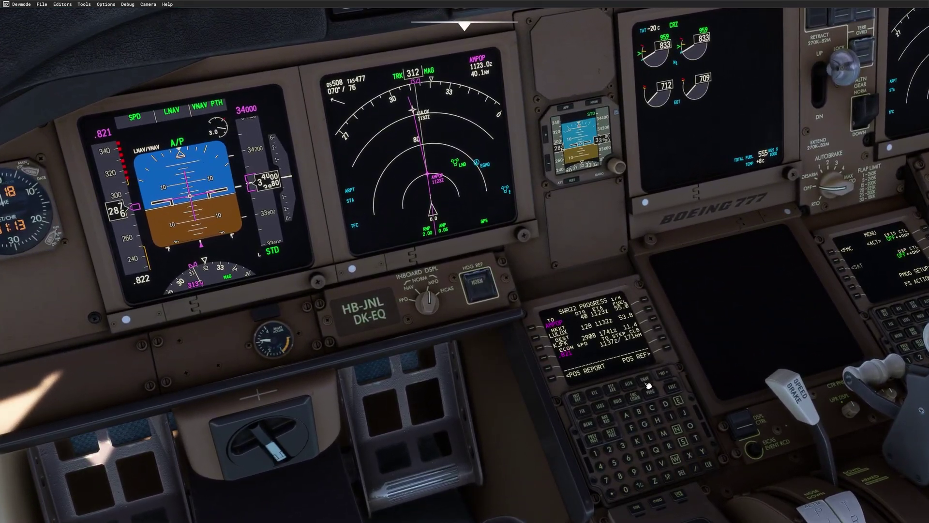
pyautogui.click(648, 383)
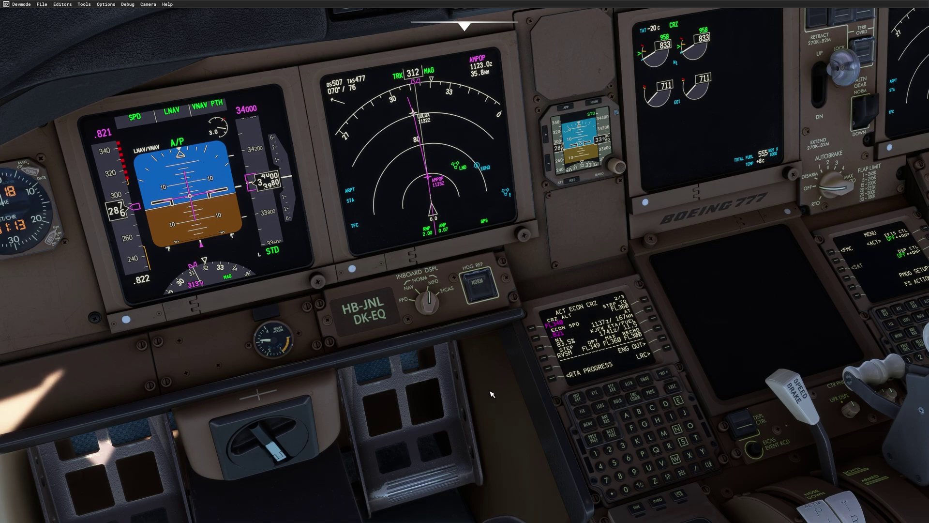
# - Set the selected heading on the mode control panel to 321
pyautogui.hotkey('ctrl', 'space')
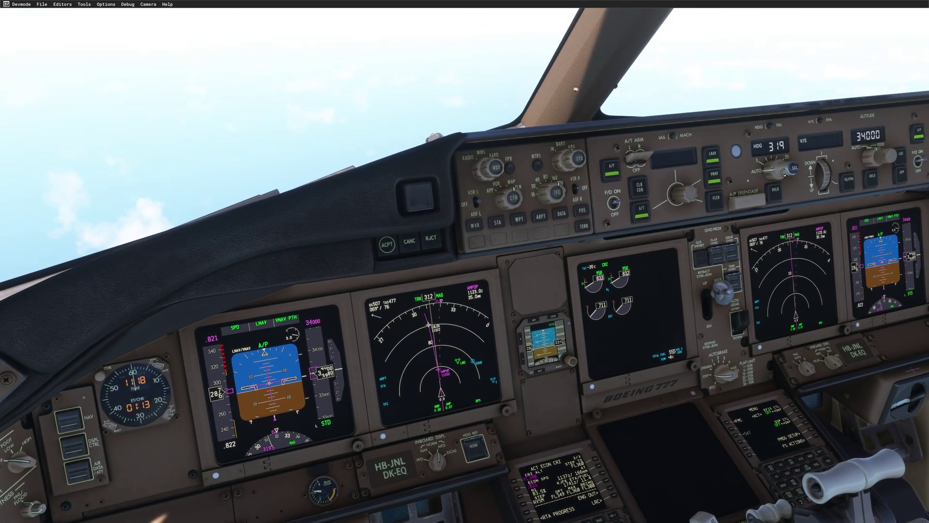
pyautogui.scroll(-1, 784, 173)
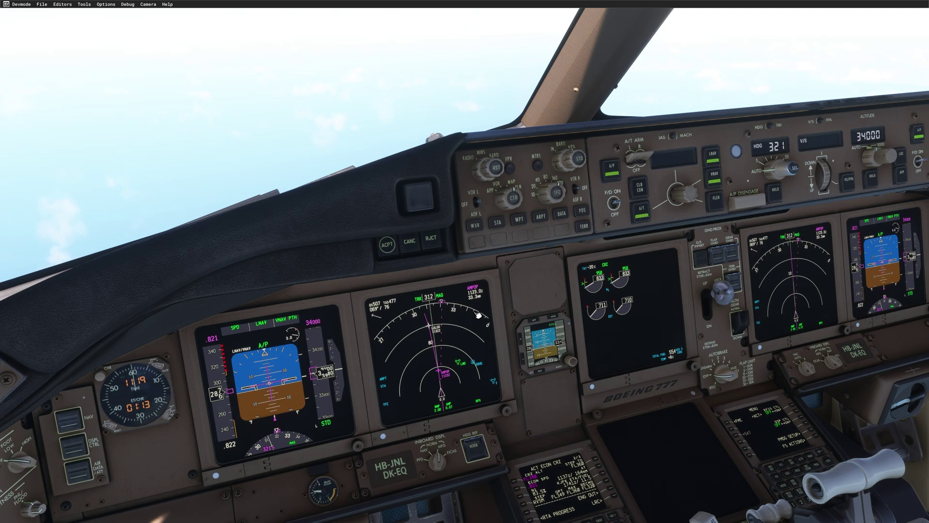
pyautogui.hotkey('ctrl', 'space')
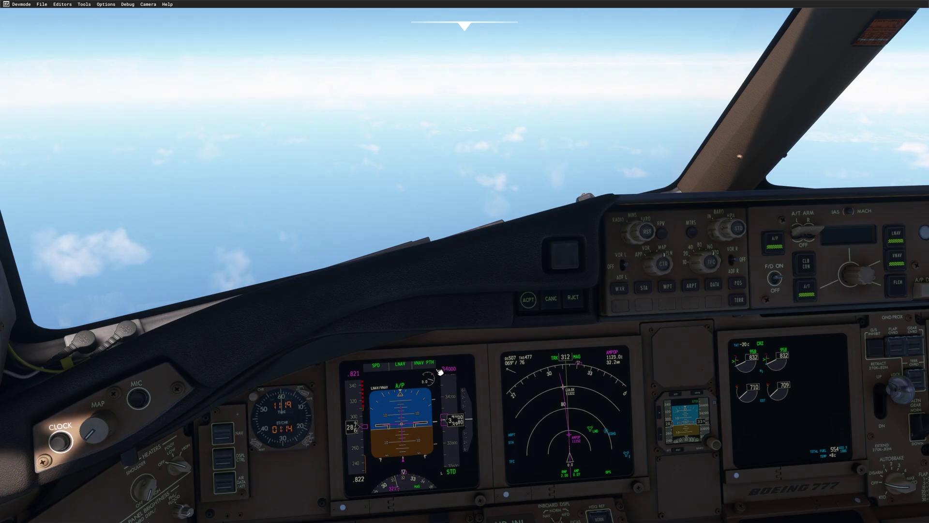
pyautogui.hotkey('alt', '2')
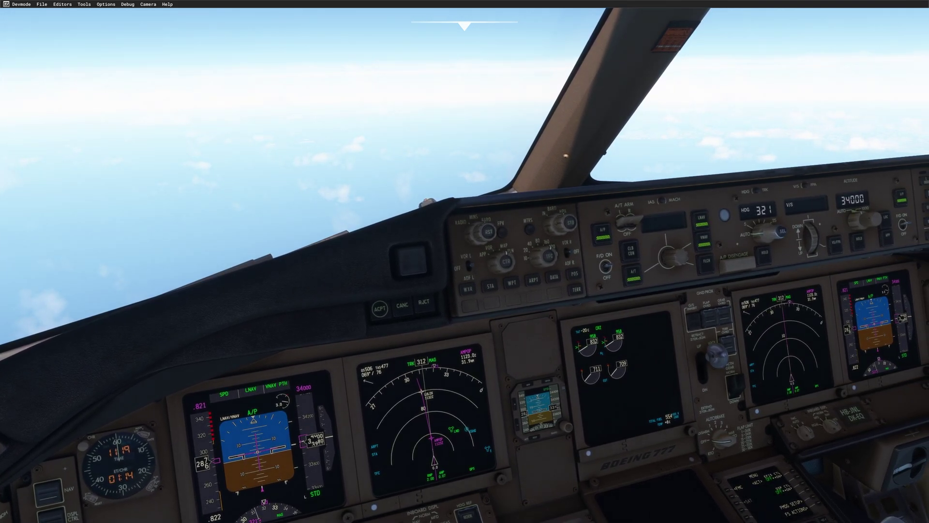
pyautogui.hotkey('alt', '1')
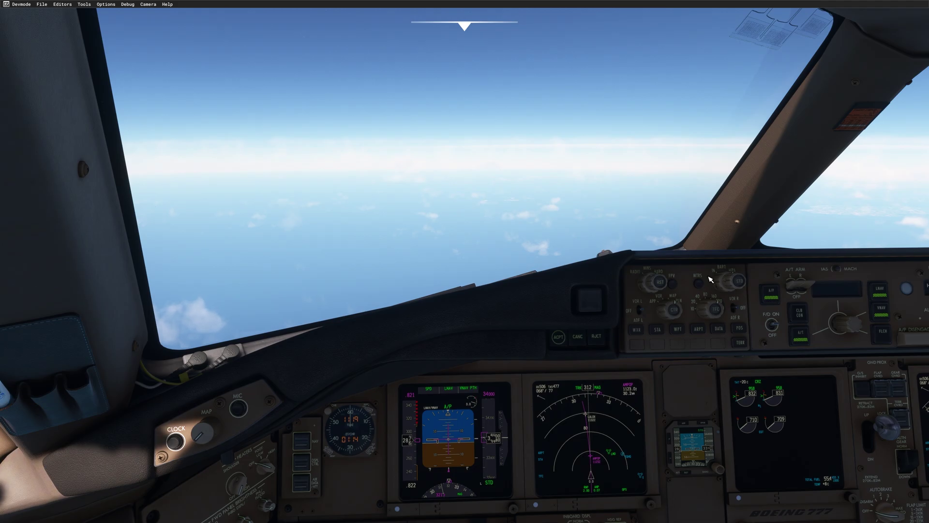
# - Switch to FSiPanel and select airport LSGG with runway 22
pyautogui.hotkey('alt', 'Tab')
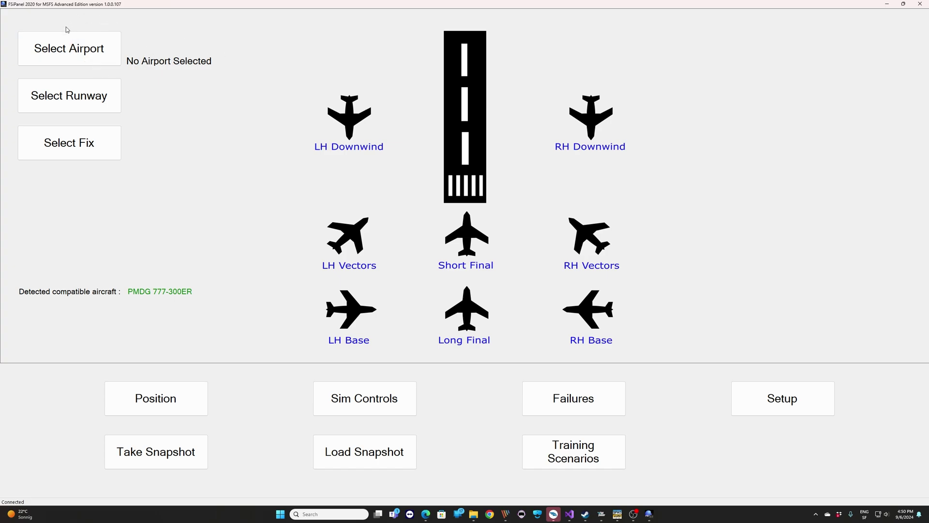
pyautogui.click(85, 54)
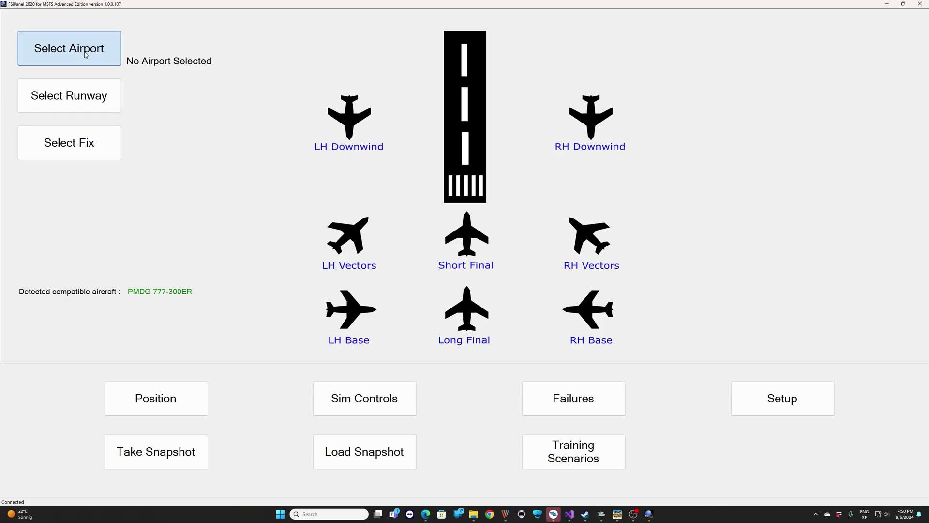
pyautogui.write('L')
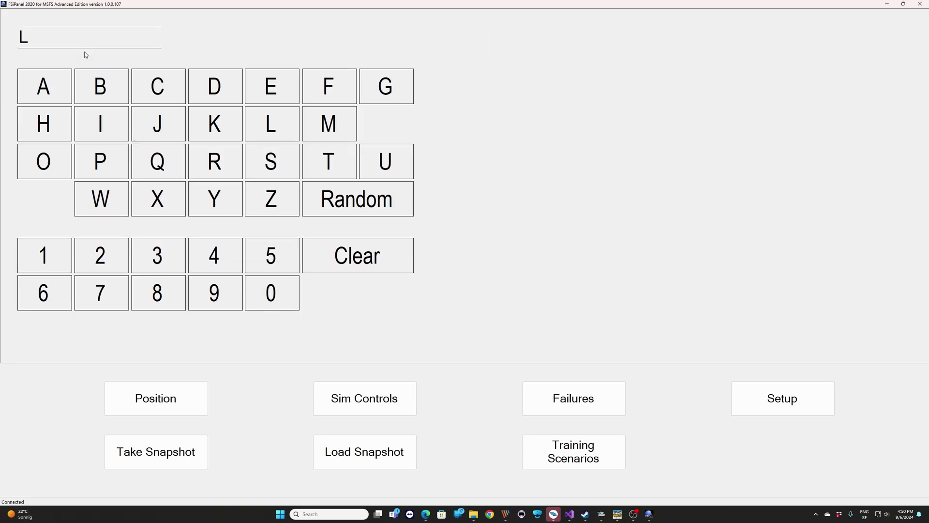
pyautogui.write('SGG')
pyautogui.press('Return')
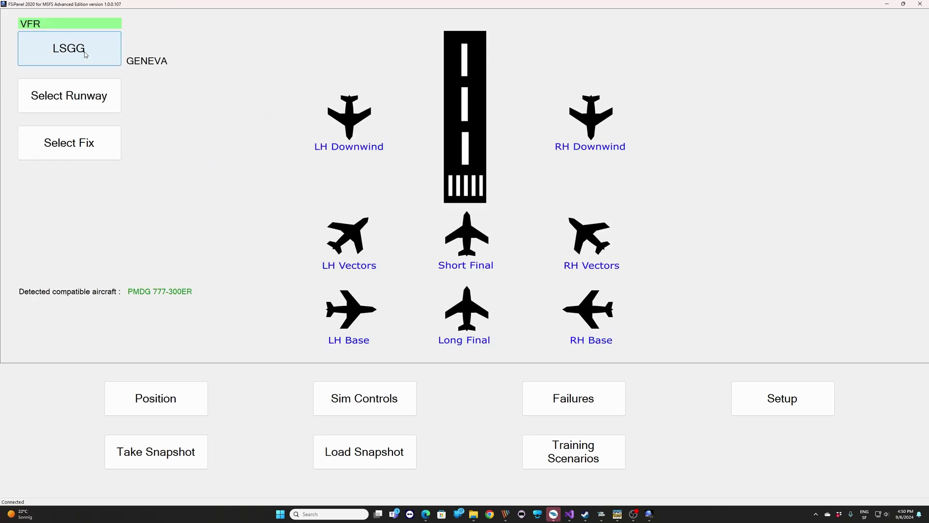
pyautogui.click(84, 99)
pyautogui.click(53, 71)
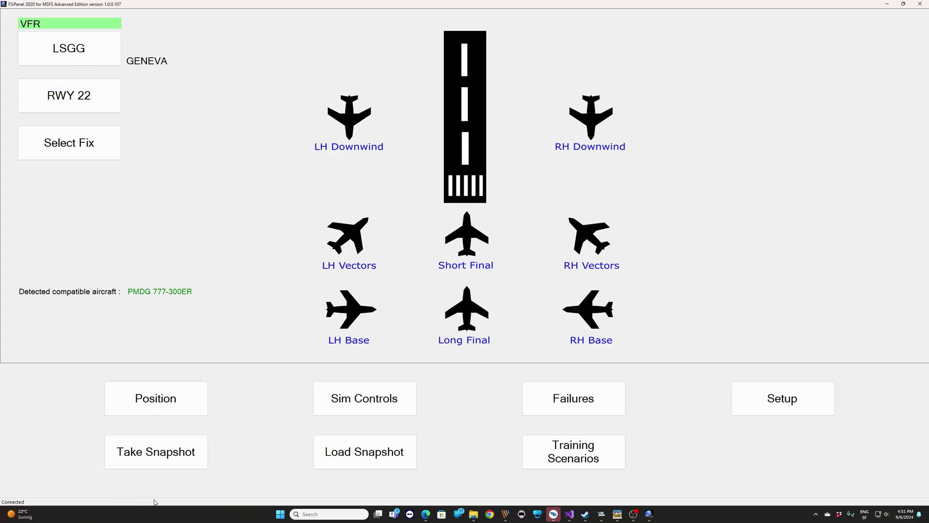
# - Save a snapshot of the flight named "LSGG 22 TOC" with the description "TOC around 1h in the flight"
pyautogui.click(165, 453)
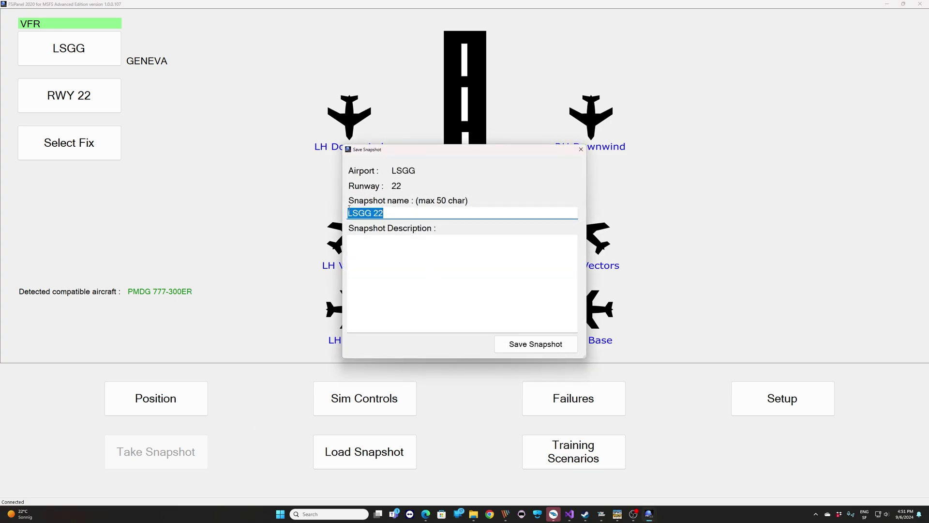
pyautogui.click(405, 216)
pyautogui.write('TOC')
pyautogui.click(406, 267)
pyautogui.write('TOC')
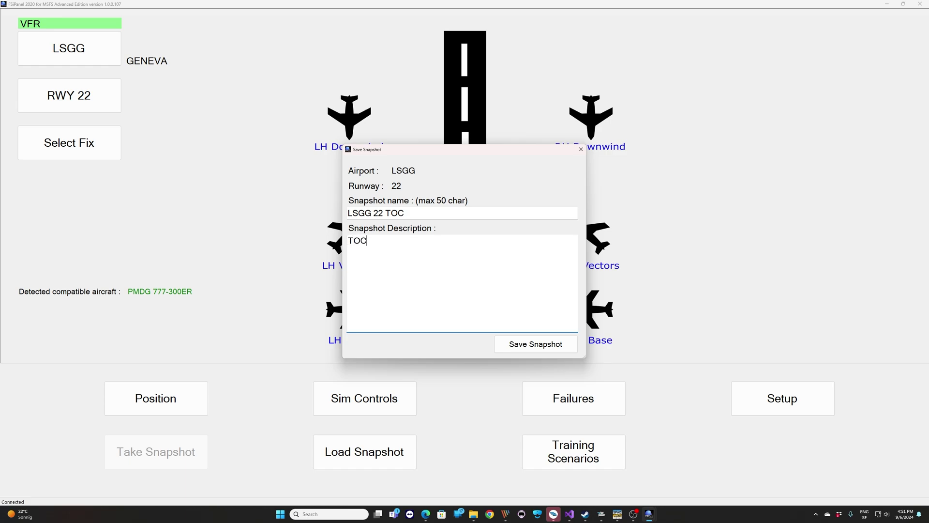
pyautogui.write(' around 1h in the flight')
pyautogui.click(557, 349)
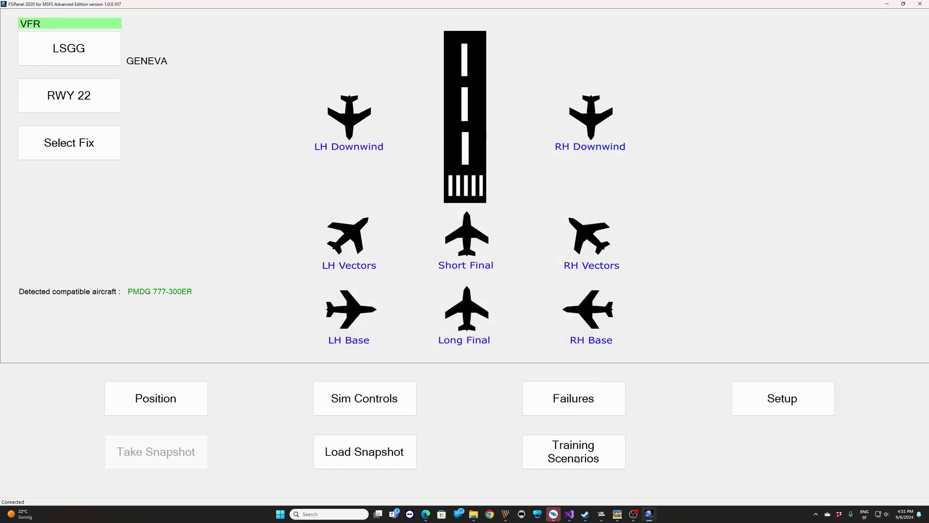
pyautogui.click(607, 515)
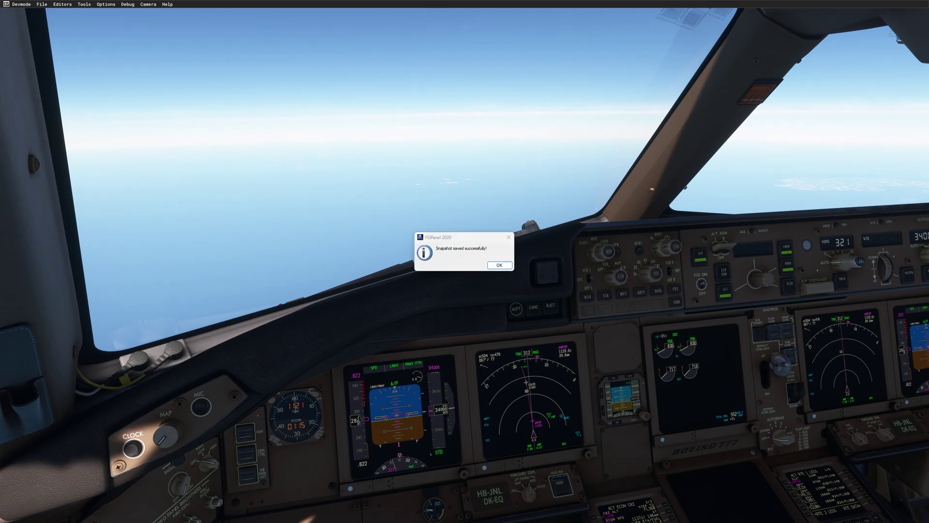
pyautogui.click(499, 265)
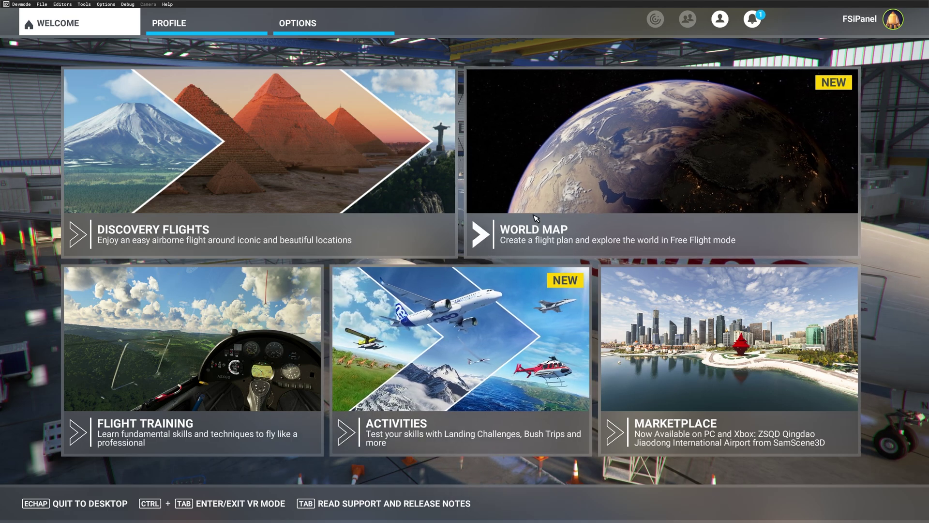
# - Start a free flight in the Boeing 777-300ER from LSGG runway 22 with the local time set to 1:22 PM (11:22 AM UTC)
pyautogui.click(535, 218)
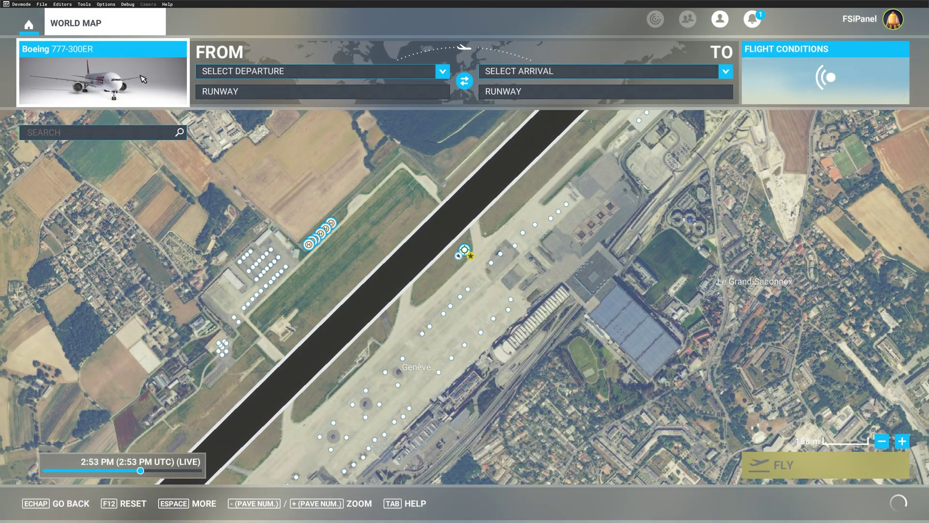
pyautogui.click(242, 72)
pyautogui.click(244, 122)
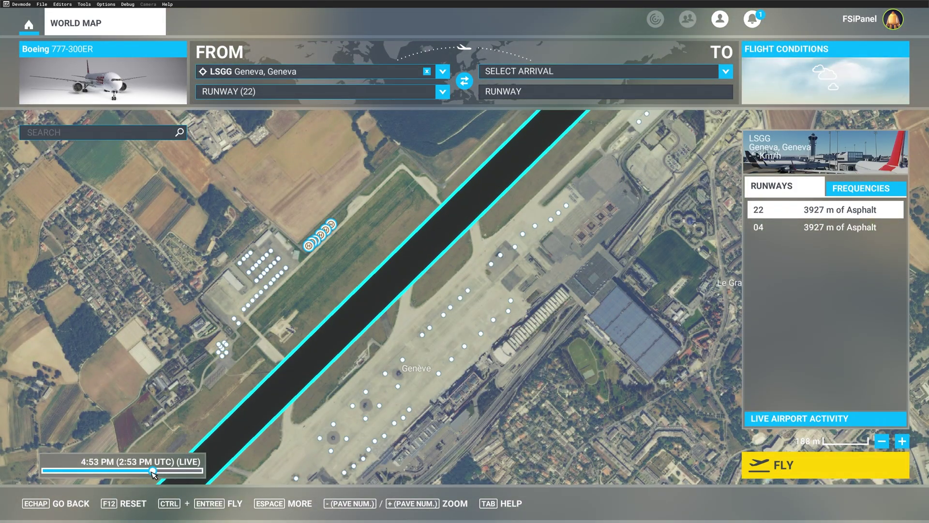
pyautogui.moveTo(153, 471); pyautogui.dragTo(130, 477)
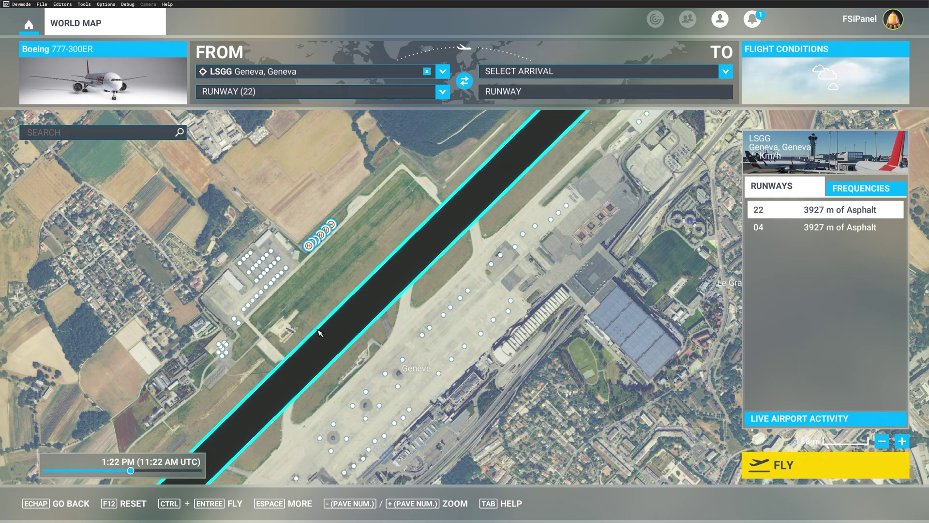
pyautogui.click(761, 476)
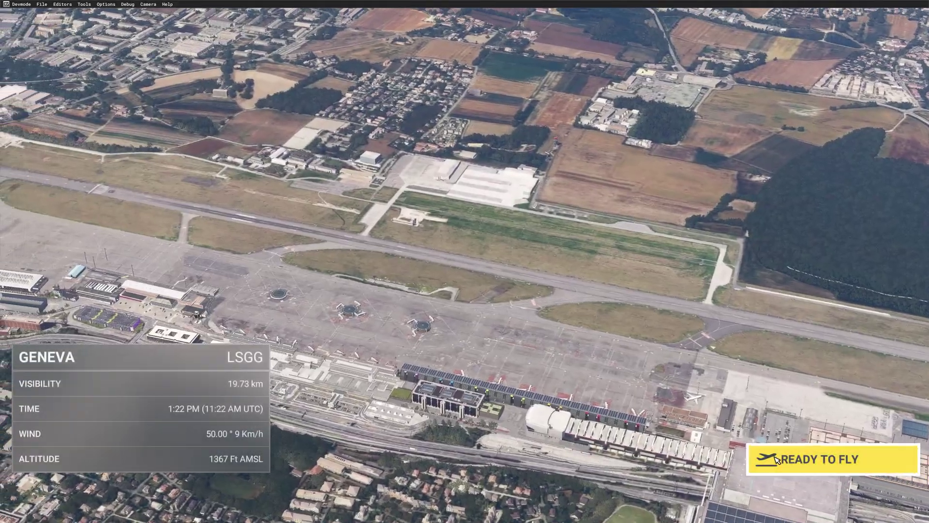
pyautogui.click(776, 459)
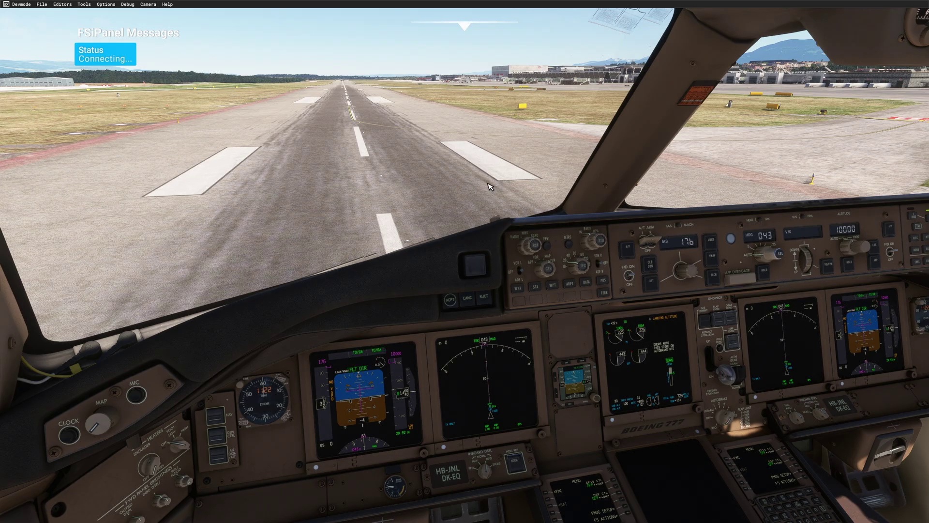
# - Switch to FSiPanel, load the "LSGG 22 TOC" snapshot and move the aircraft to its saved position
pyautogui.hotkey('alt', '2')
pyautogui.hotkey('alt', '1')
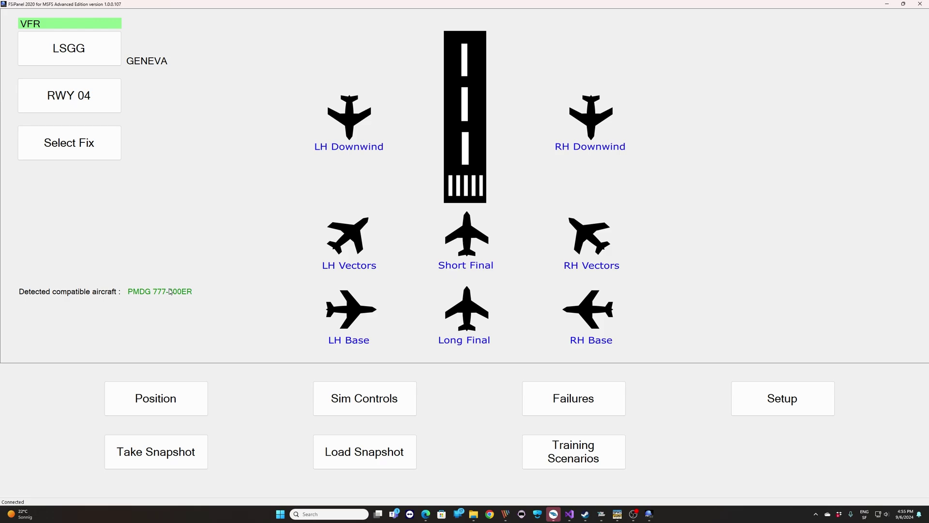
pyautogui.click(363, 451)
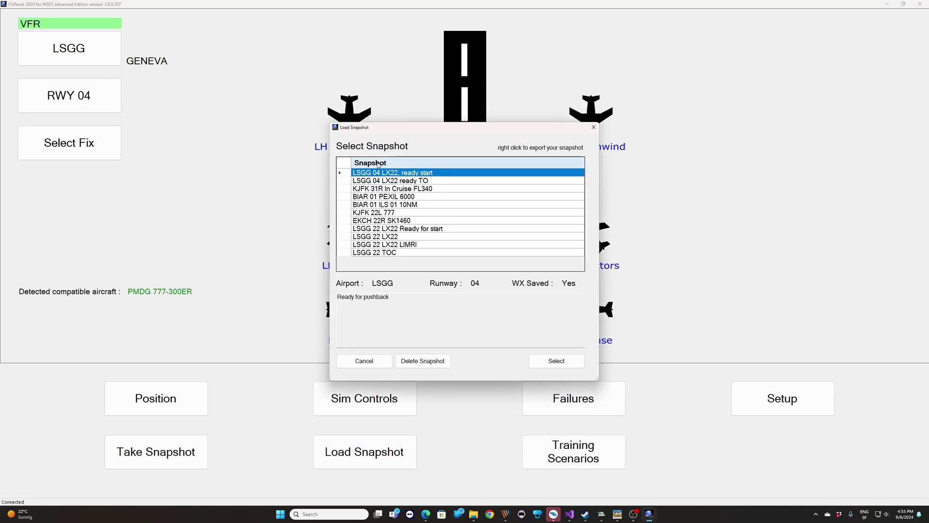
pyautogui.click(389, 253)
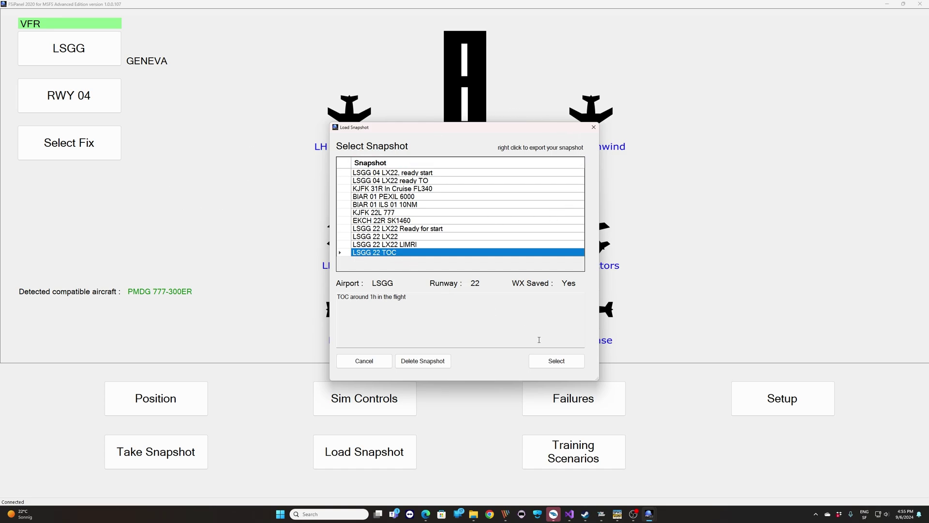
pyautogui.click(556, 361)
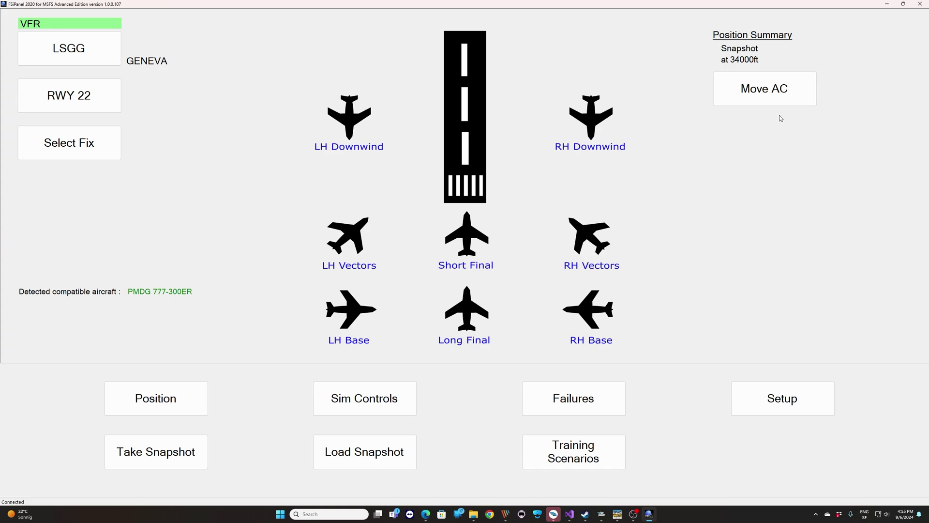
pyautogui.click(775, 95)
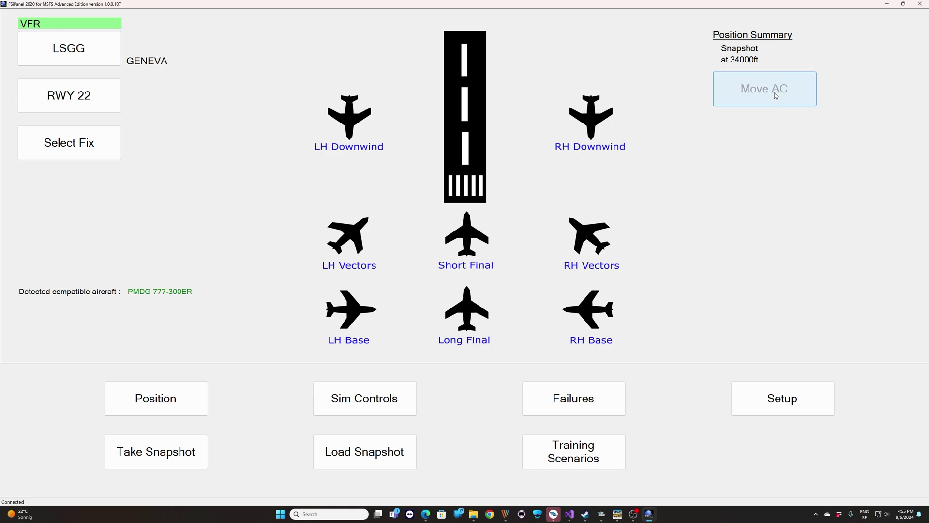
# - Switch back to Microsoft Flight Simulator, inspect the cockpit displays and apply the brakes to take control of the restored aircraft
pyautogui.click(599, 515)
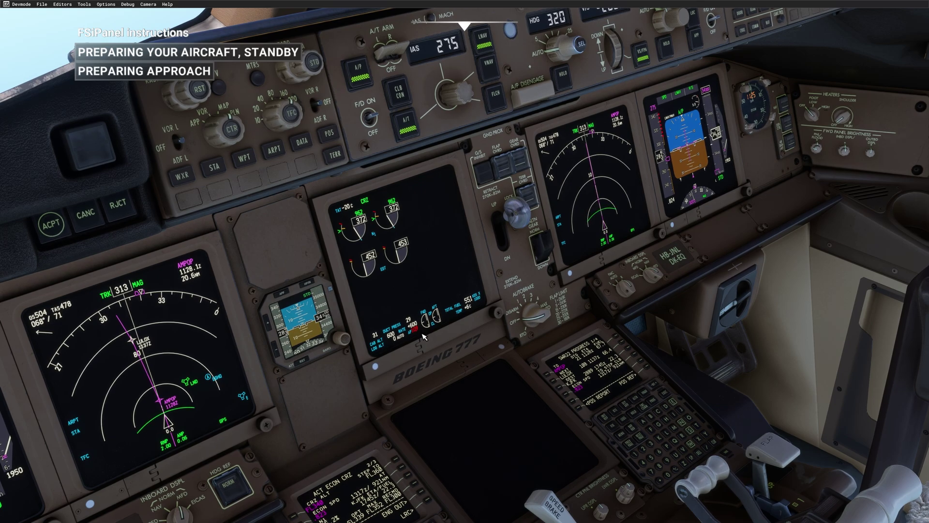
pyautogui.scroll(5, 421, 329)
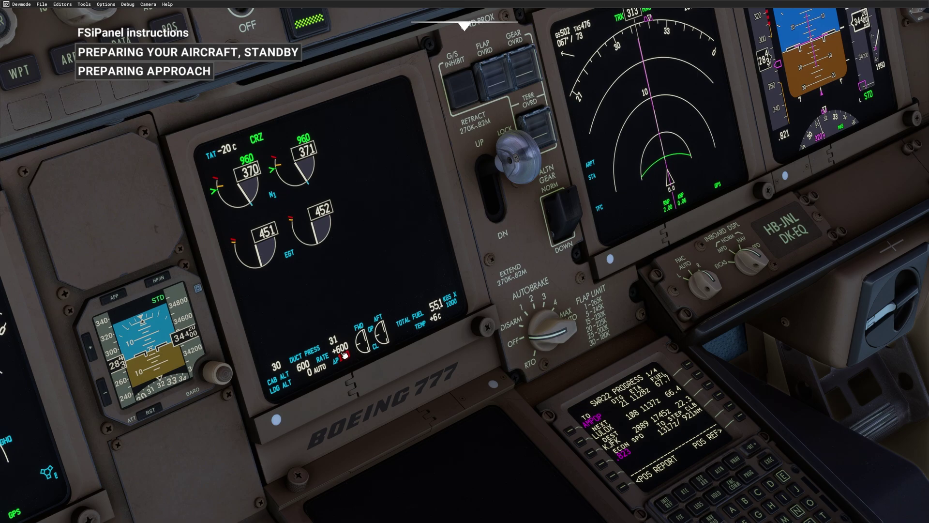
pyautogui.scroll(-5, 472, 327)
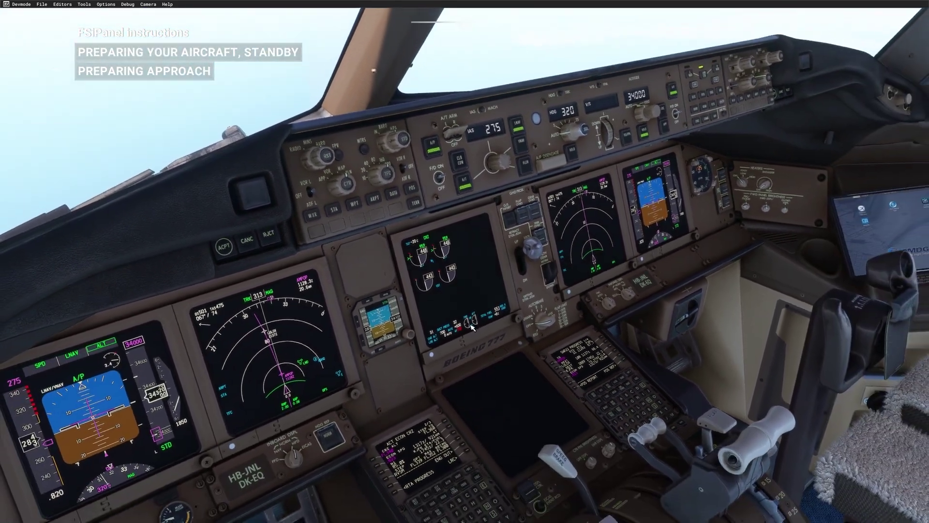
pyautogui.moveTo(471, 328); pyautogui.dragTo(623, 330)
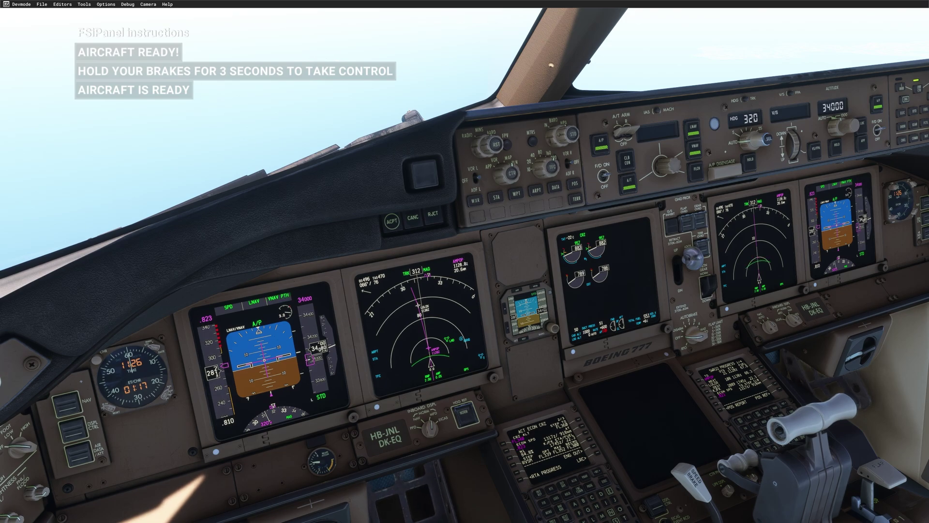
pyautogui.press('.')
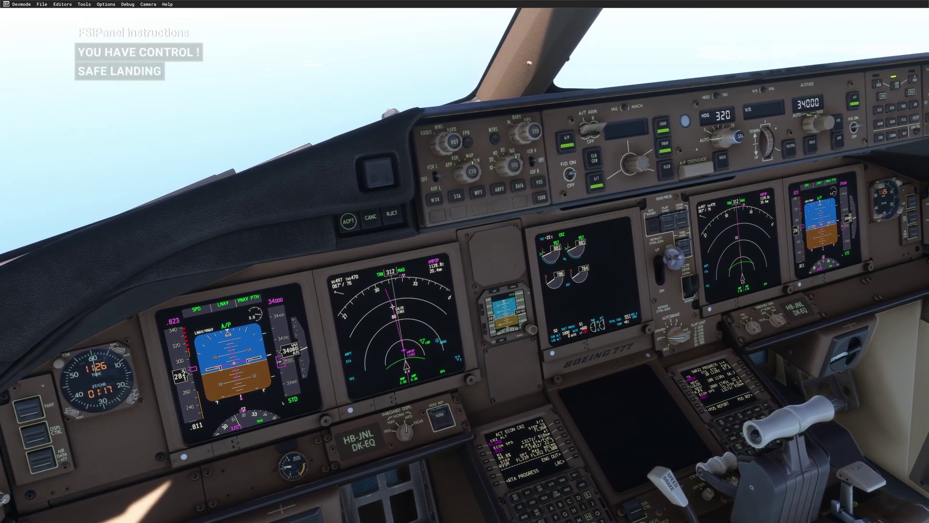